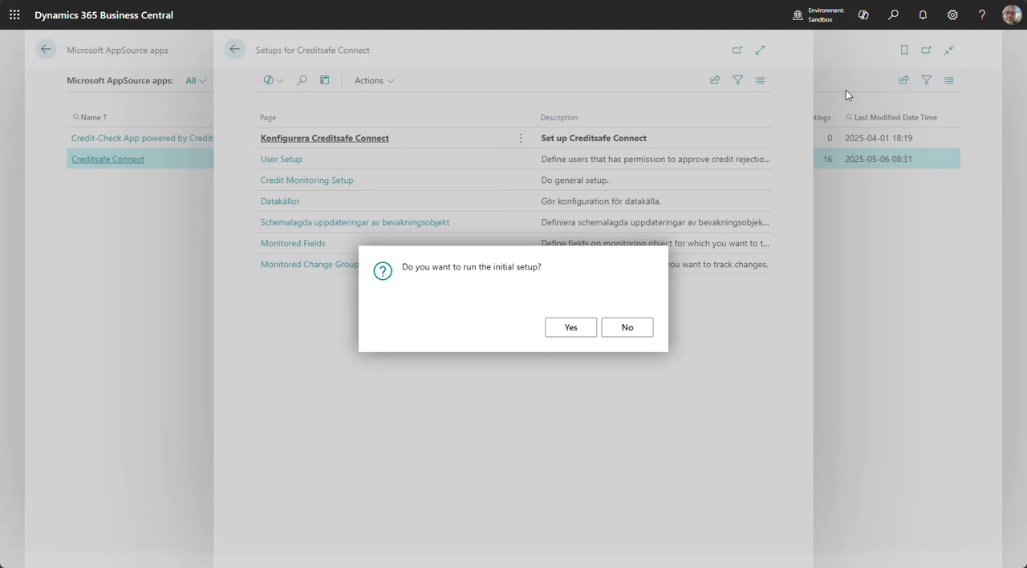
Rerun the Konfigurera Creditsafe Connect guide from Assisted Setup and proceed past its welcome page with demo mode off
click(953, 16)
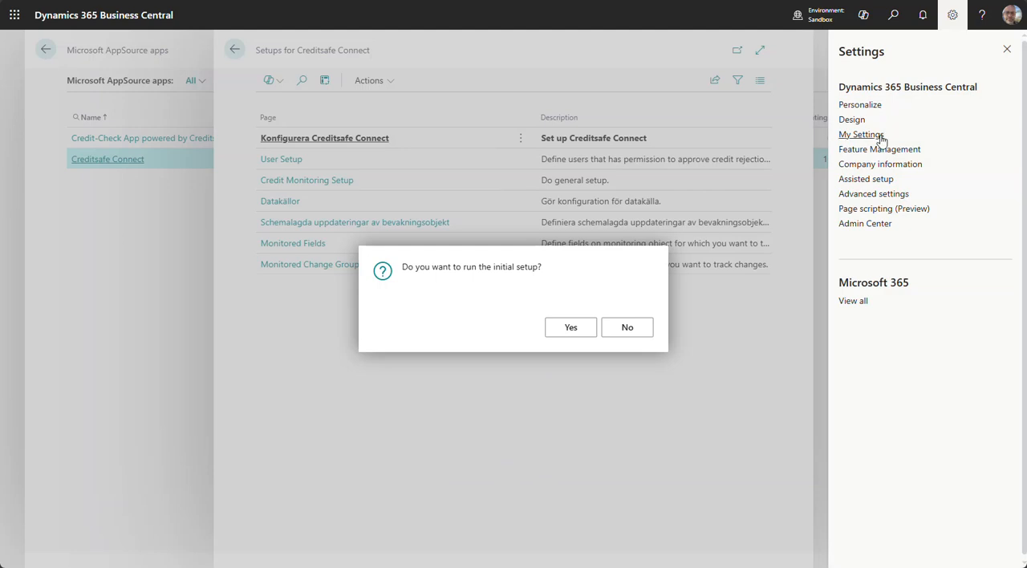
click(874, 179)
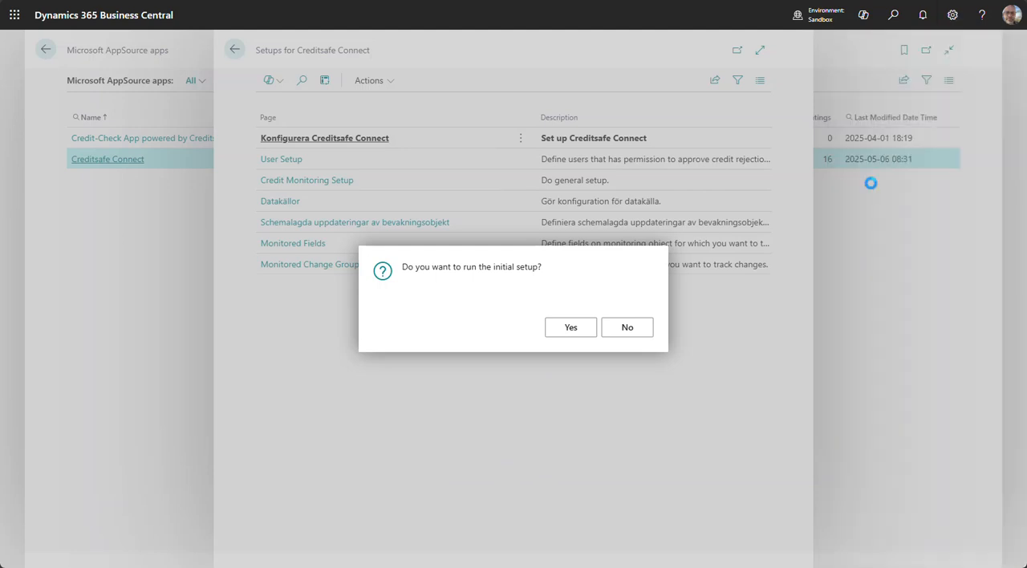
scroll(430, 288, down, 10)
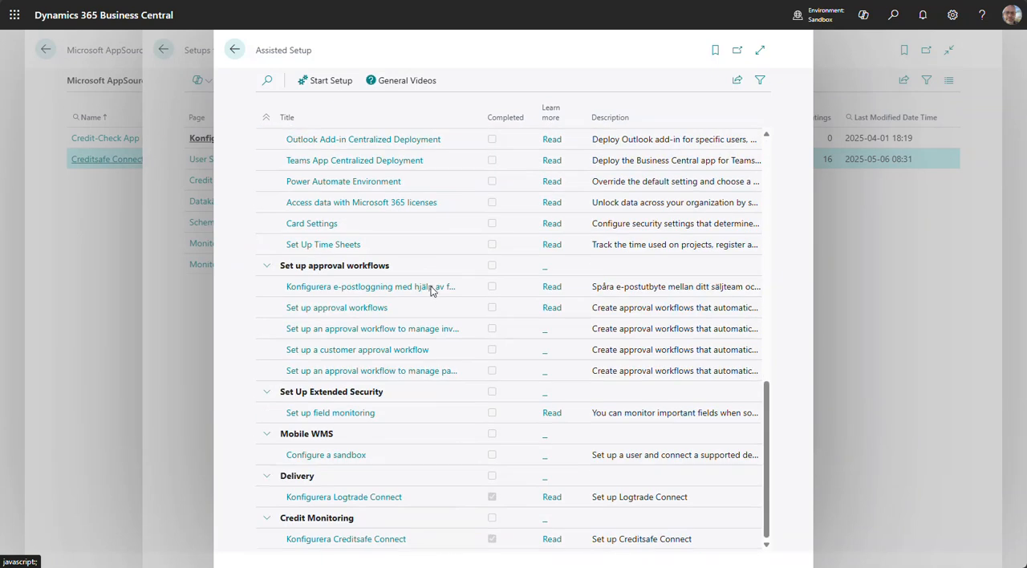
click(323, 542)
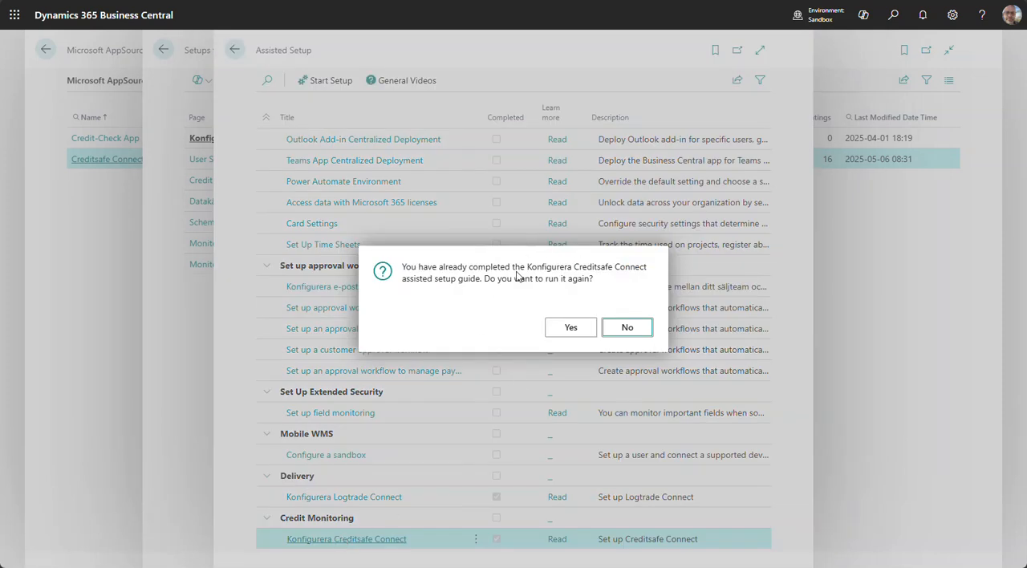
click(569, 331)
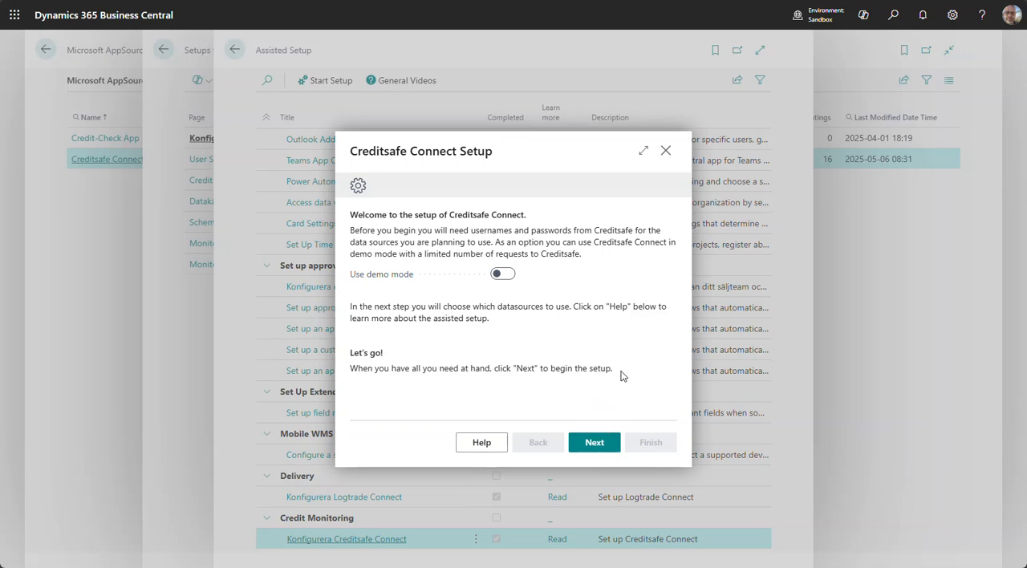
click(595, 445)
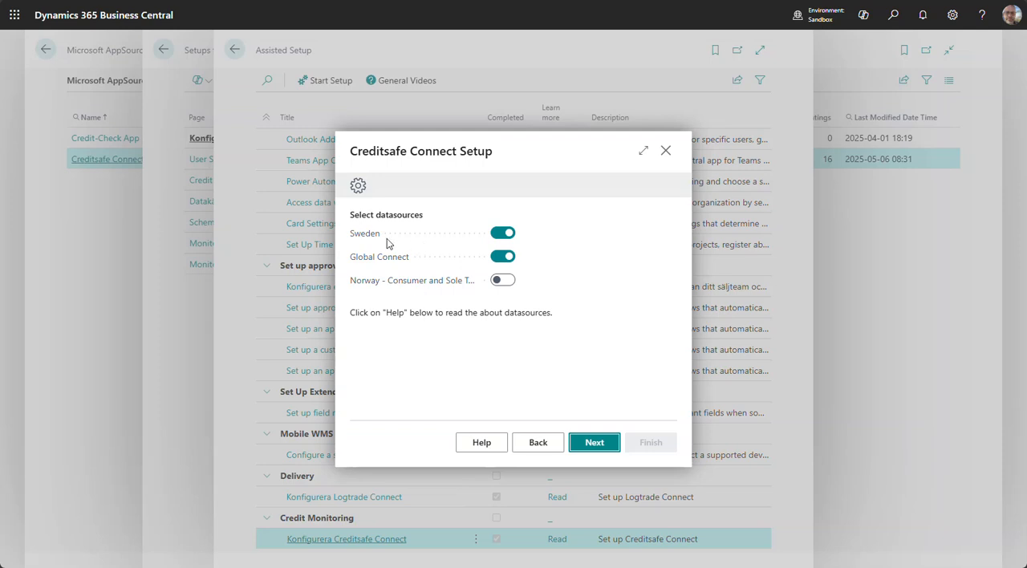
Review the datasource descriptions and proceed with Sweden and Global Connect enabled, leaving the Norway datasource off
mouse_move(412, 263)
mouse_move(359, 241)
click(358, 236)
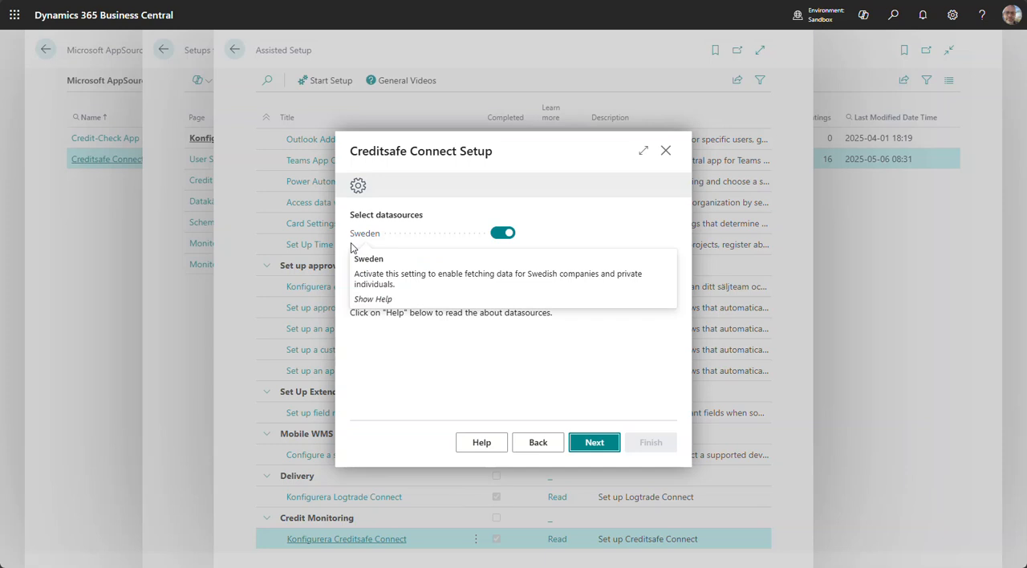
click(357, 236)
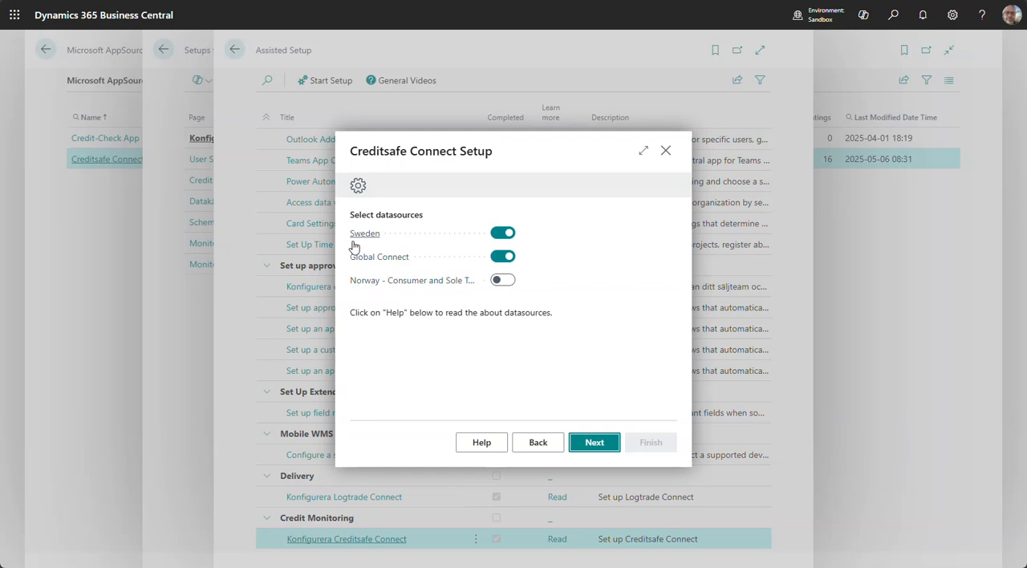
click(353, 246)
mouse_move(397, 287)
mouse_move(399, 263)
click(594, 446)
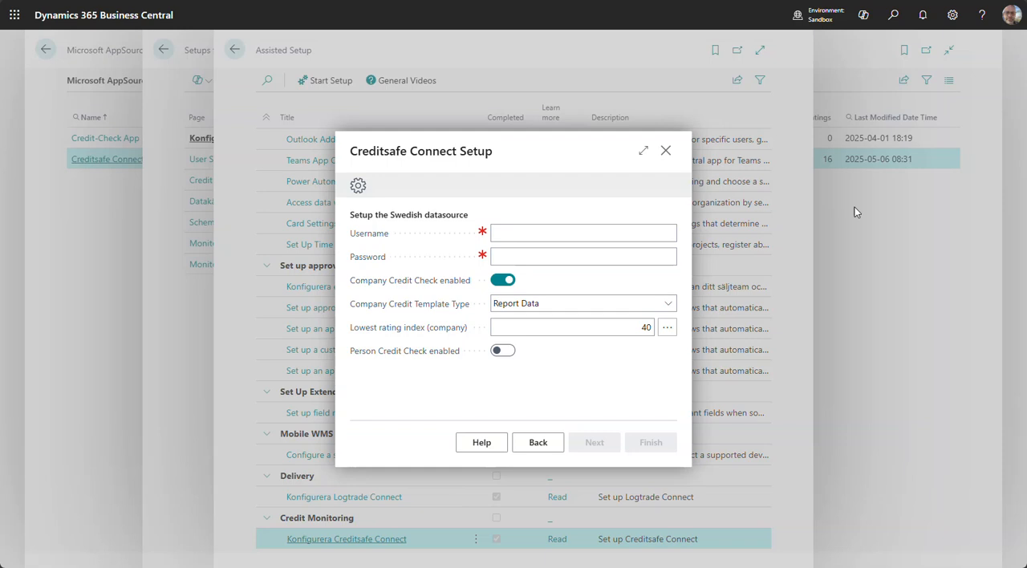
Paste the account username and password for the Swedish datasource
key(ctrl+v)
click(607, 257)
click(579, 258)
key(ctrl+v)
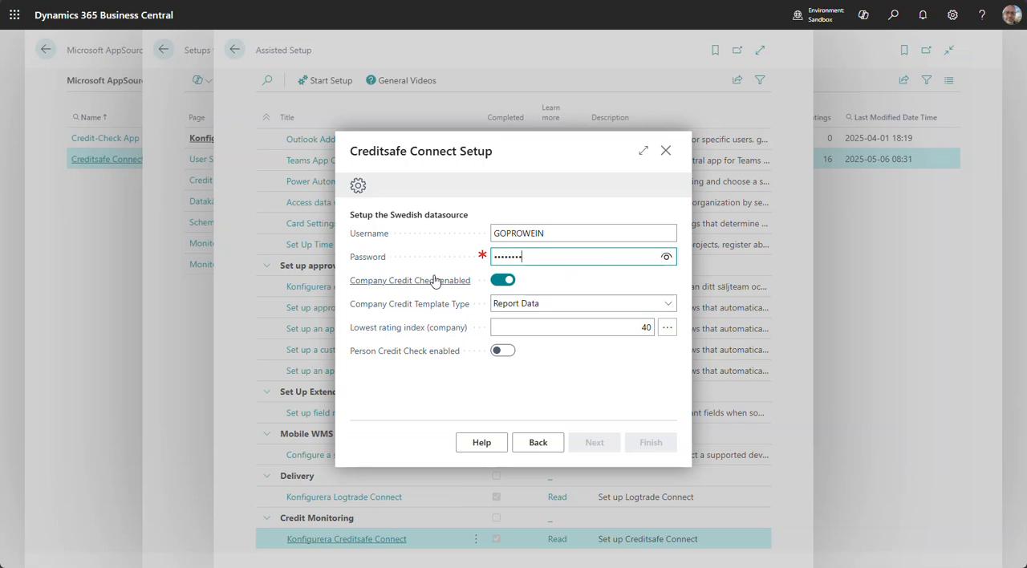
Review the company credit template types, keep Report Data, and choose 40 (Medium Risk) as the lowest company rating index
mouse_move(404, 288)
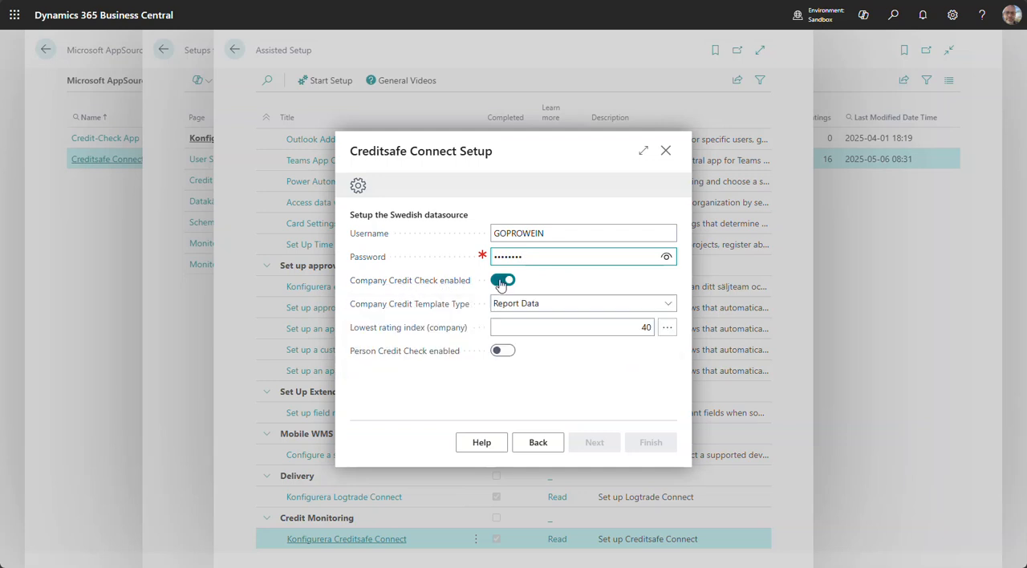
click(567, 303)
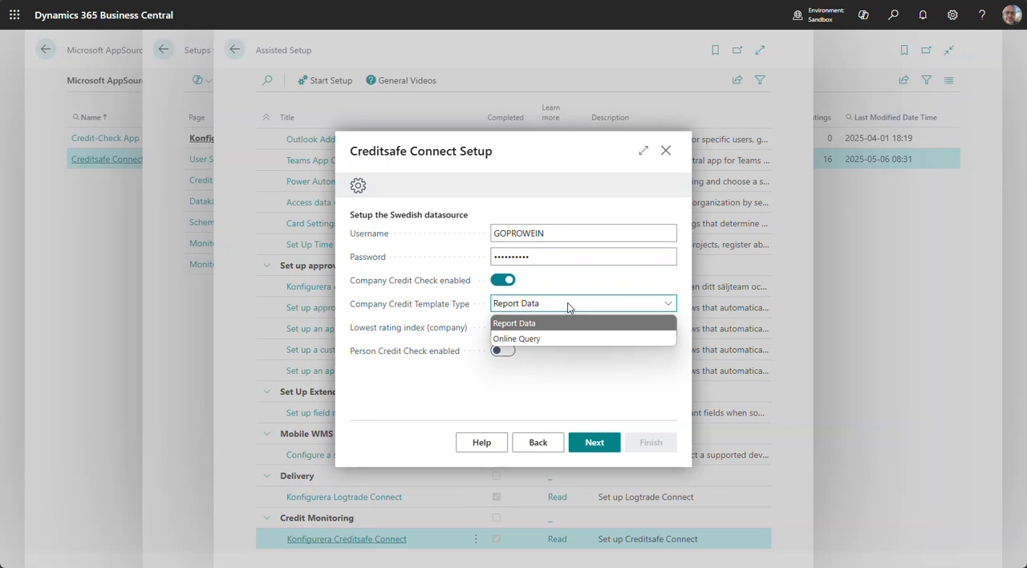
click(567, 303)
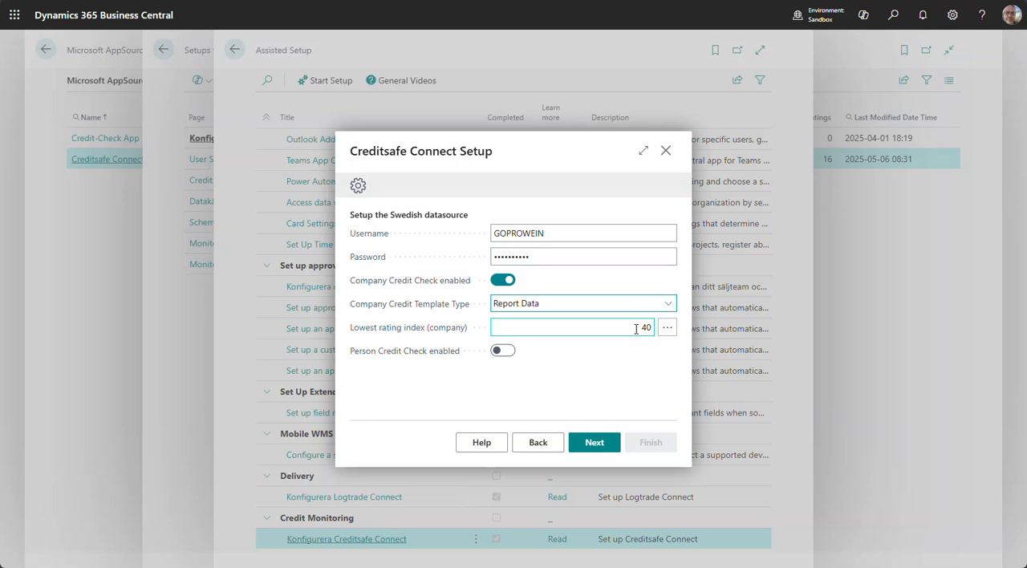
click(667, 328)
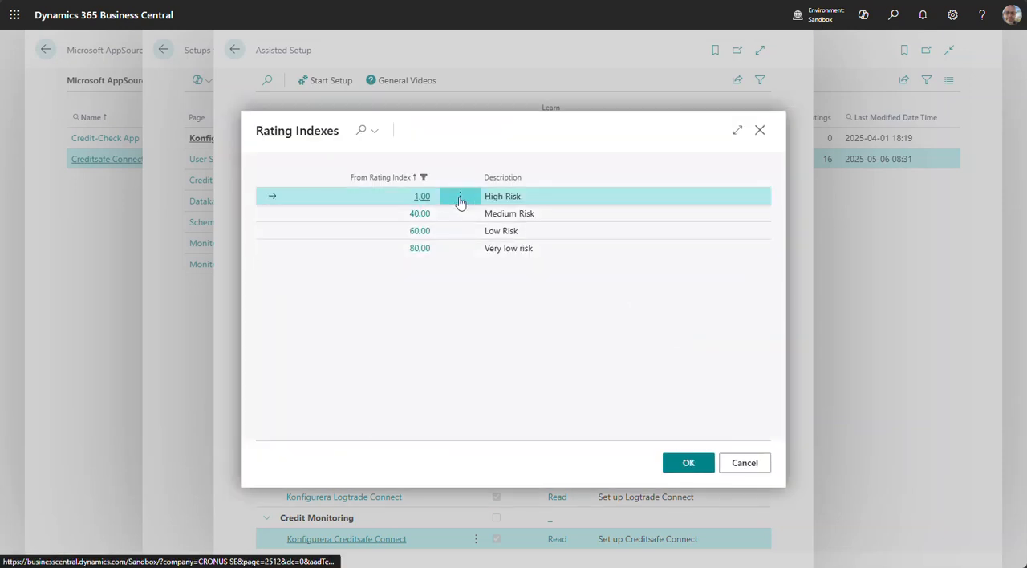
click(419, 215)
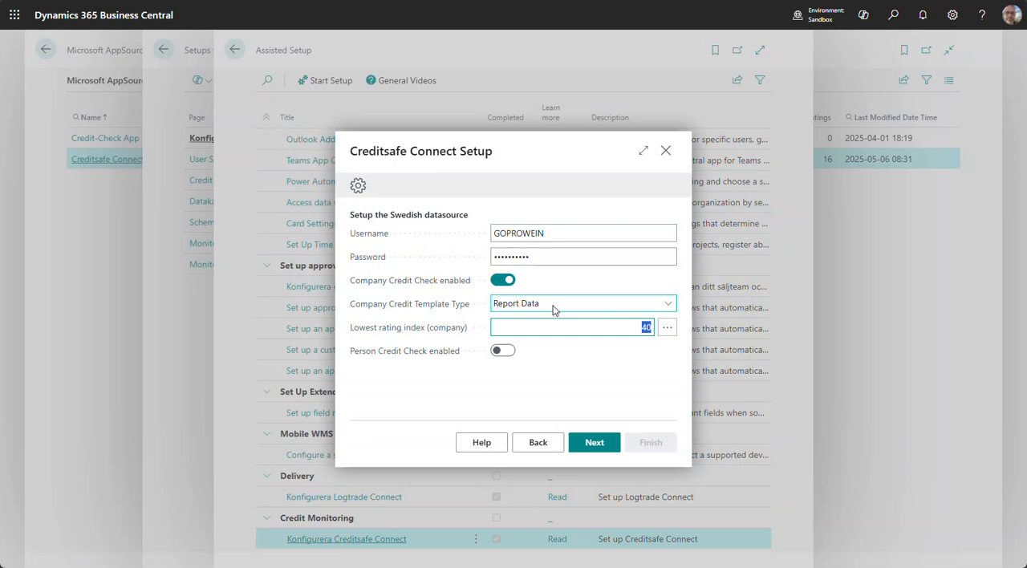
Set the company credit template type to Online Query and the company online template name to GOPROWE_CAS_C1
click(553, 305)
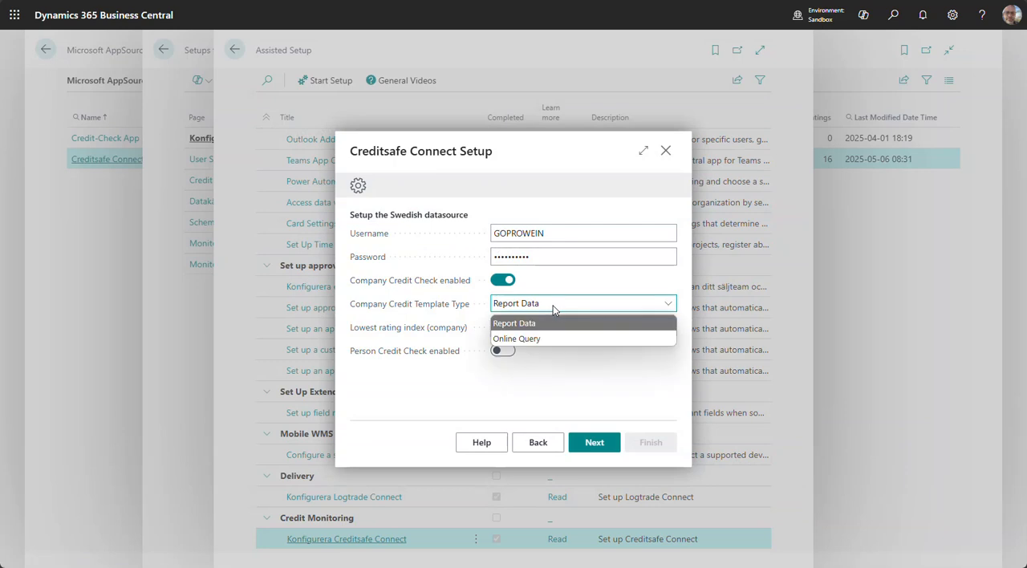
click(527, 338)
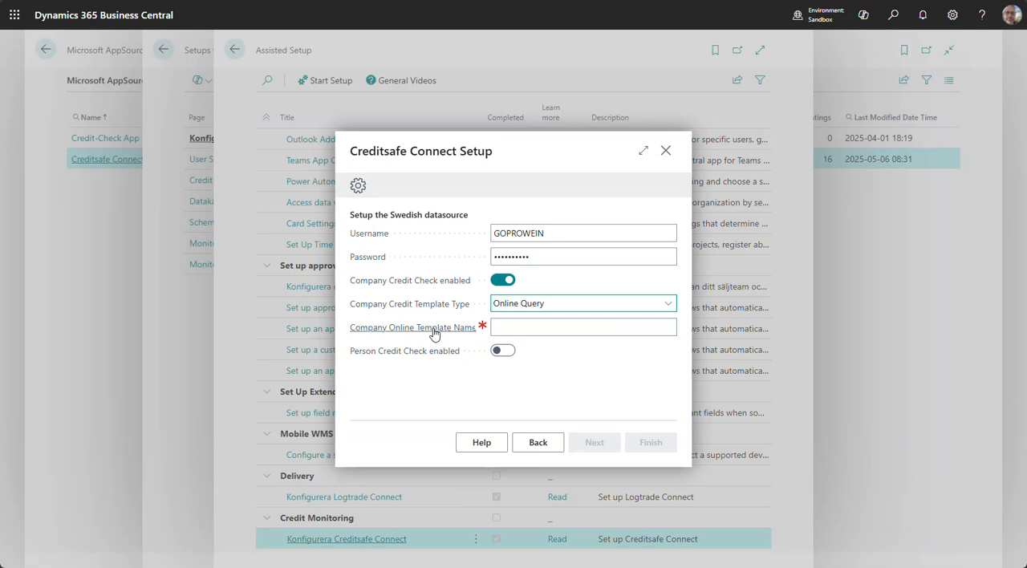
mouse_move(401, 334)
click(541, 325)
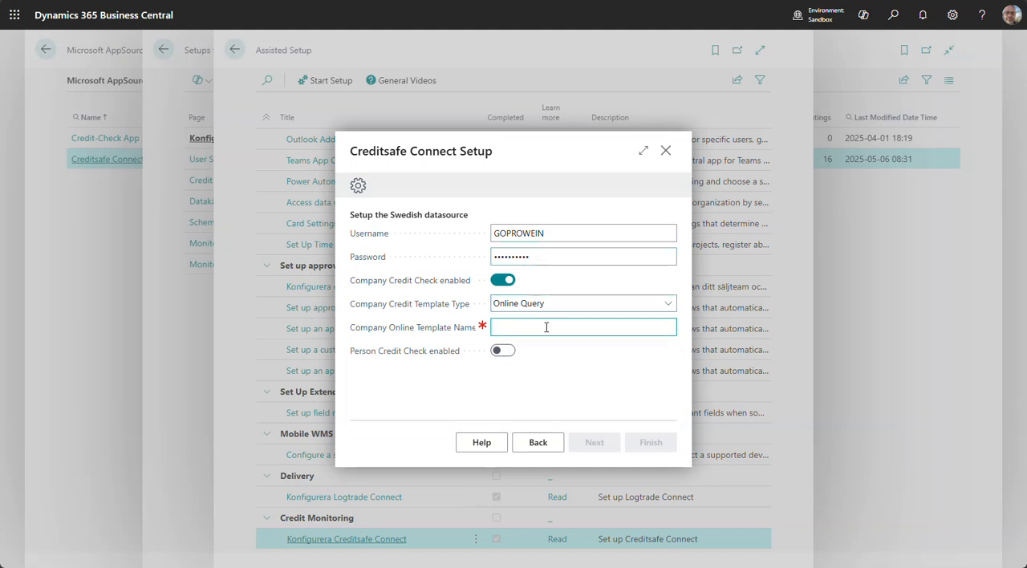
text(GOPROWE_CS_C1)
drag(589, 327, 495, 331)
click(580, 328)
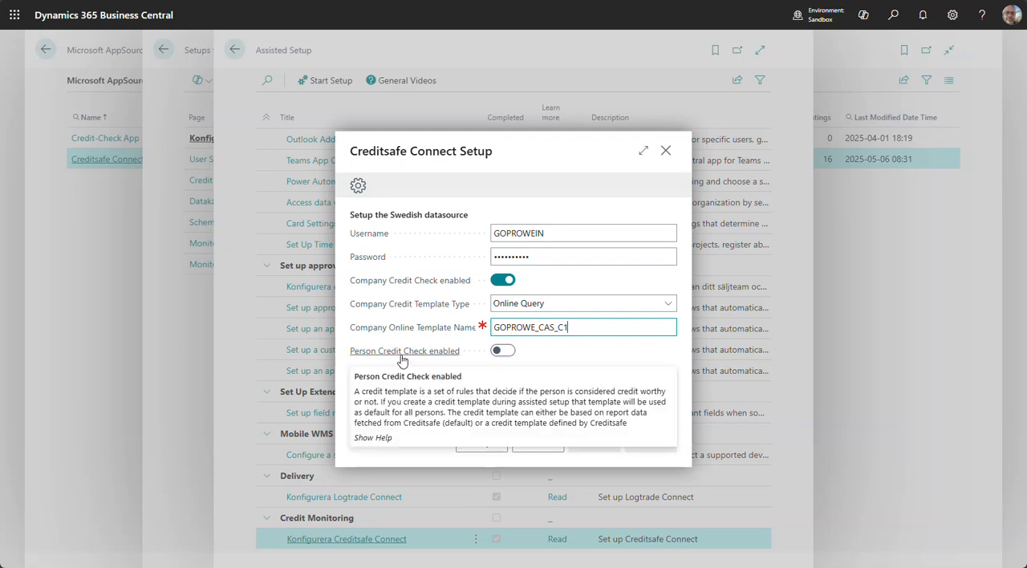
Enable the person credit check to view its template type options, and disable it again
click(503, 351)
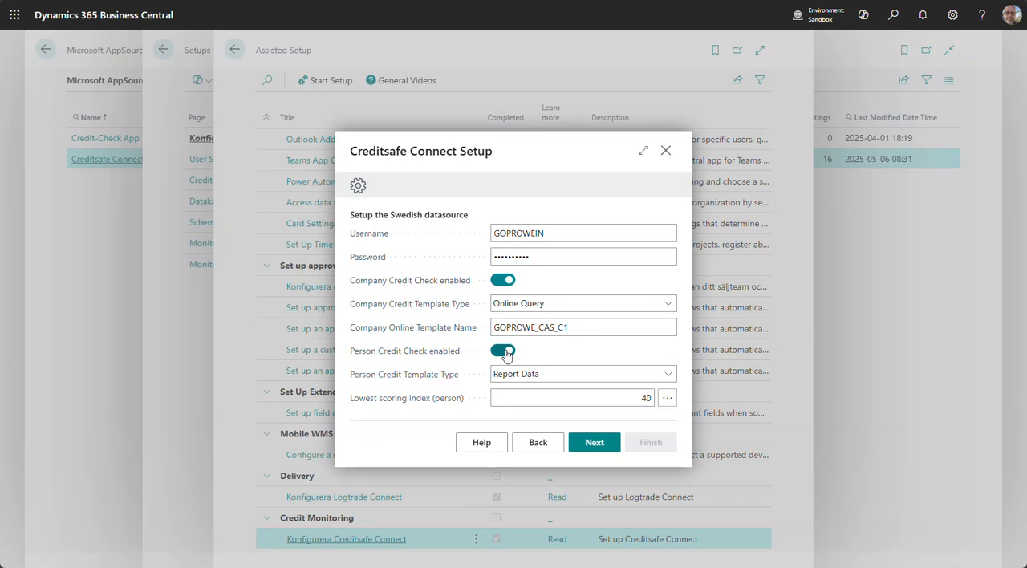
click(556, 378)
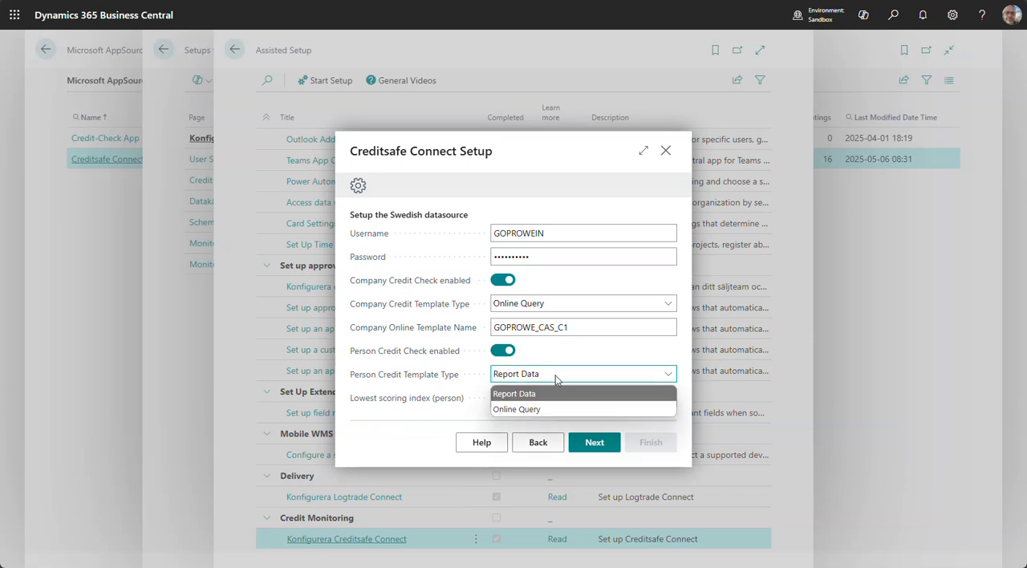
click(557, 378)
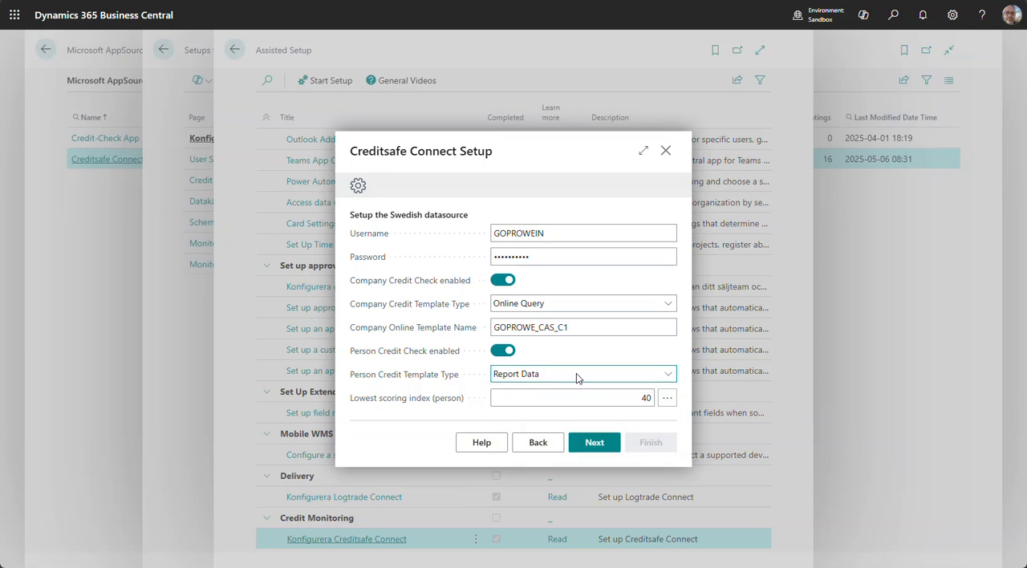
click(504, 351)
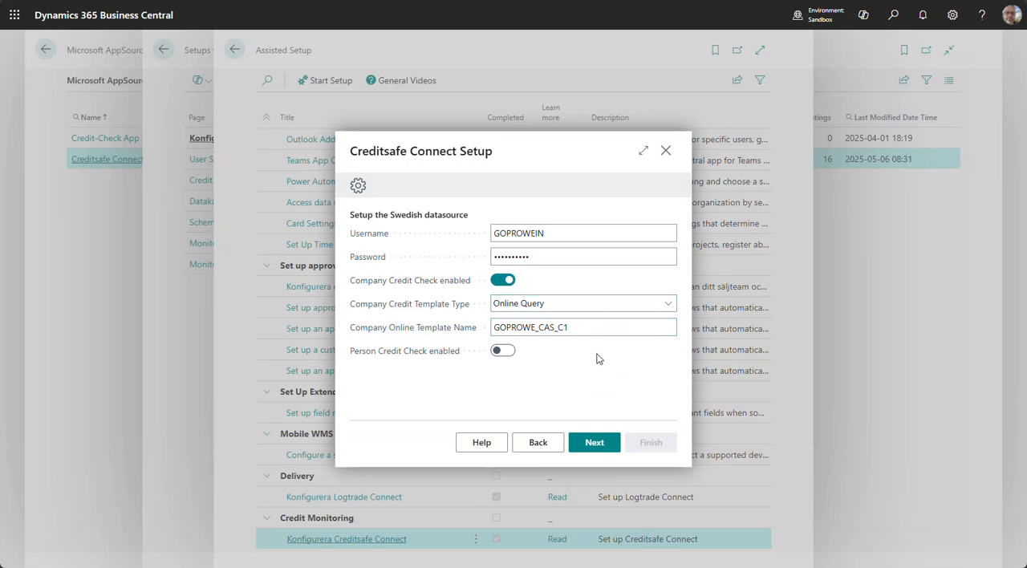
Keep Online Query as the company credit template type and proceed to the Global Connect datasource setup
click(559, 307)
click(559, 307)
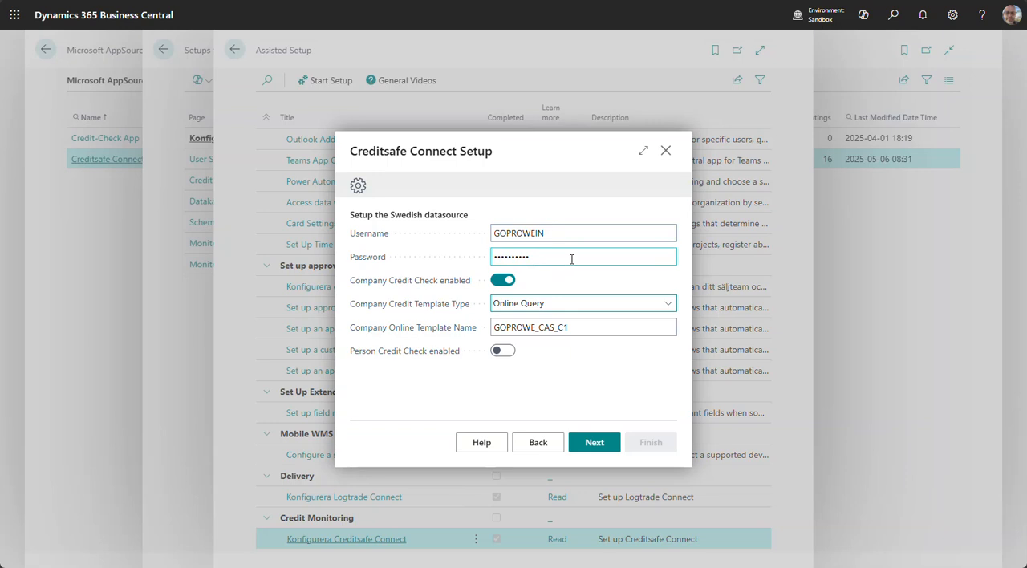
click(602, 446)
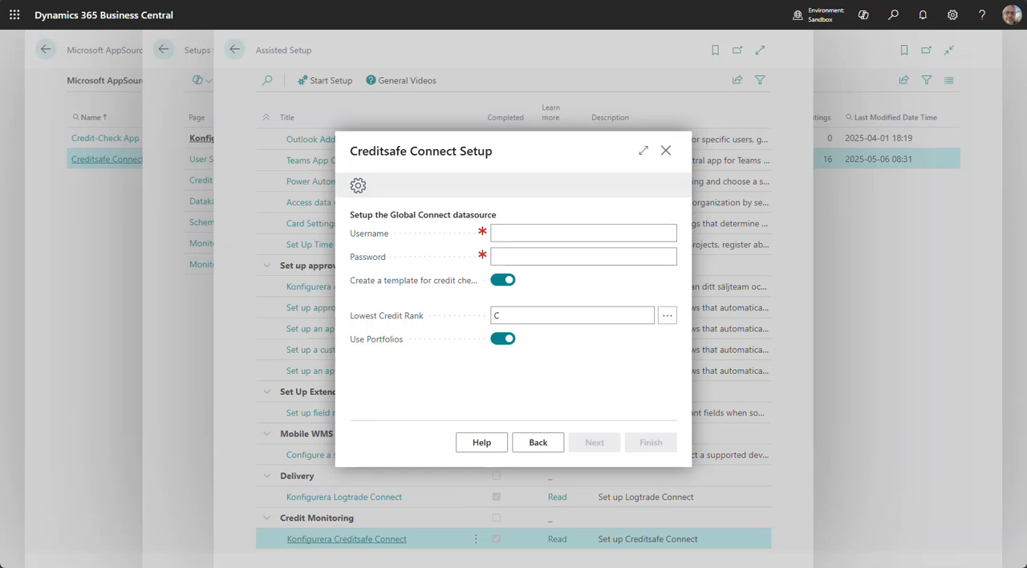
Enter the account e-mail as the Global Connect username and paste the account password
click(604, 233)
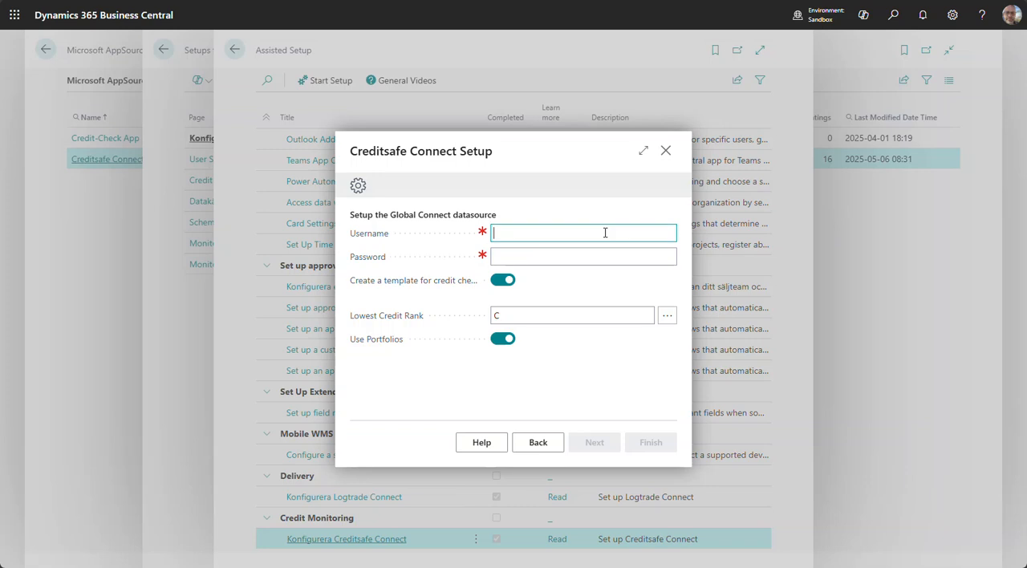
key(Tab)
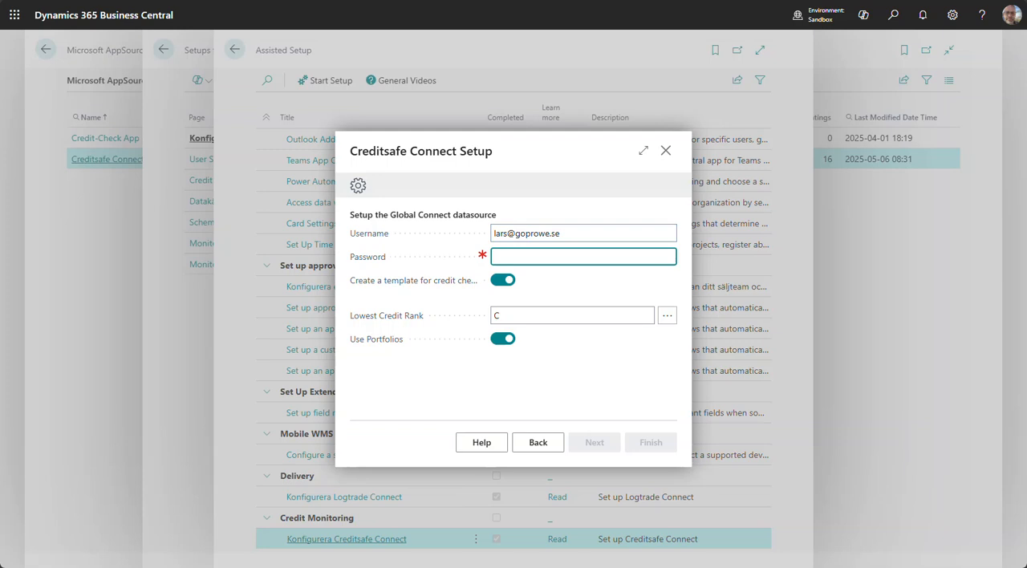
key(alt+Tab)
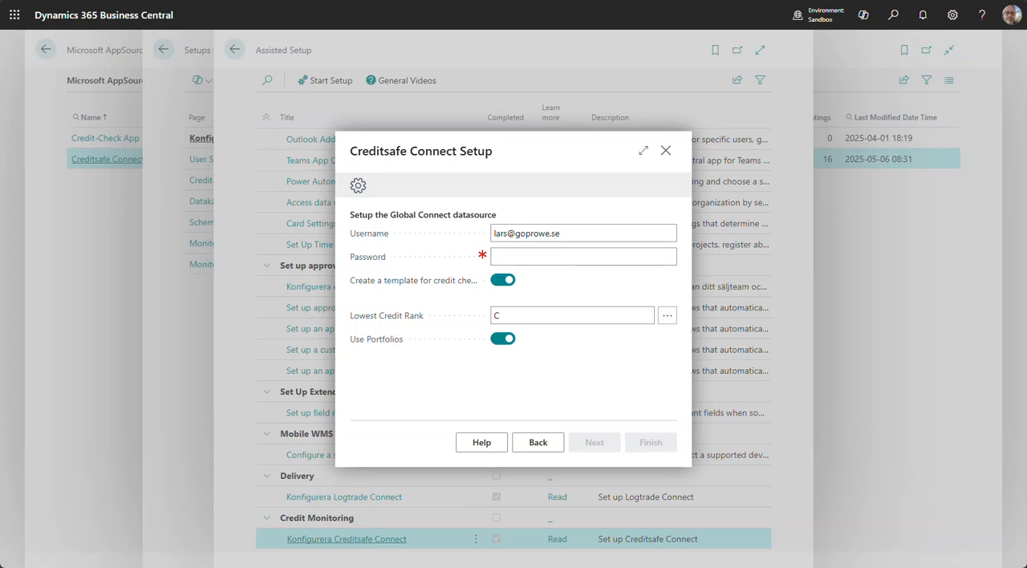
click(663, 260)
key(ctrl+v)
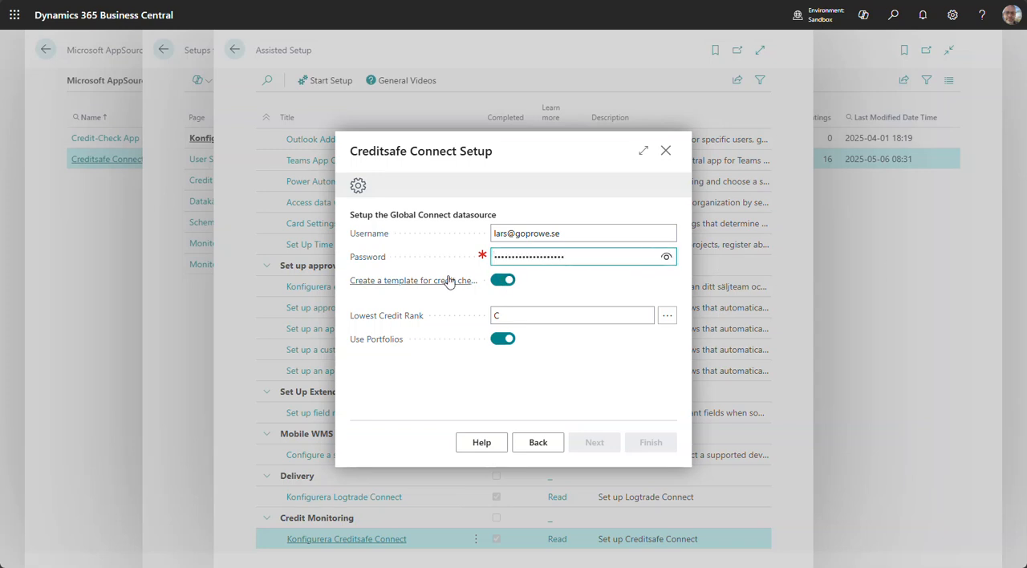
Choose C (Medium risk) as the lowest credit rank, keep the credit check template and portfolios enabled, and proceed to automatic updates
mouse_move(445, 285)
drag(392, 215, 497, 215)
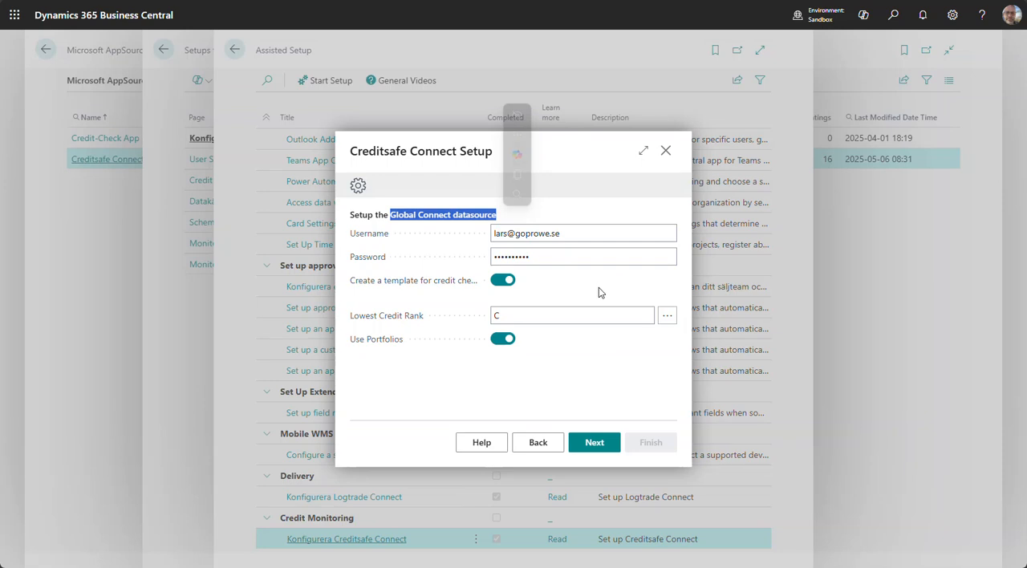
mouse_move(422, 321)
click(495, 318)
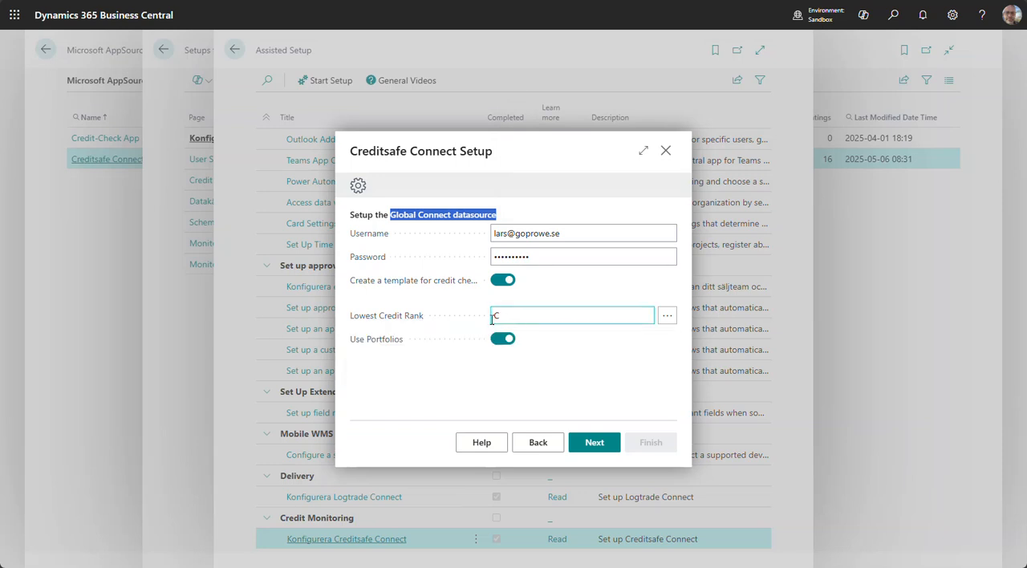
click(668, 316)
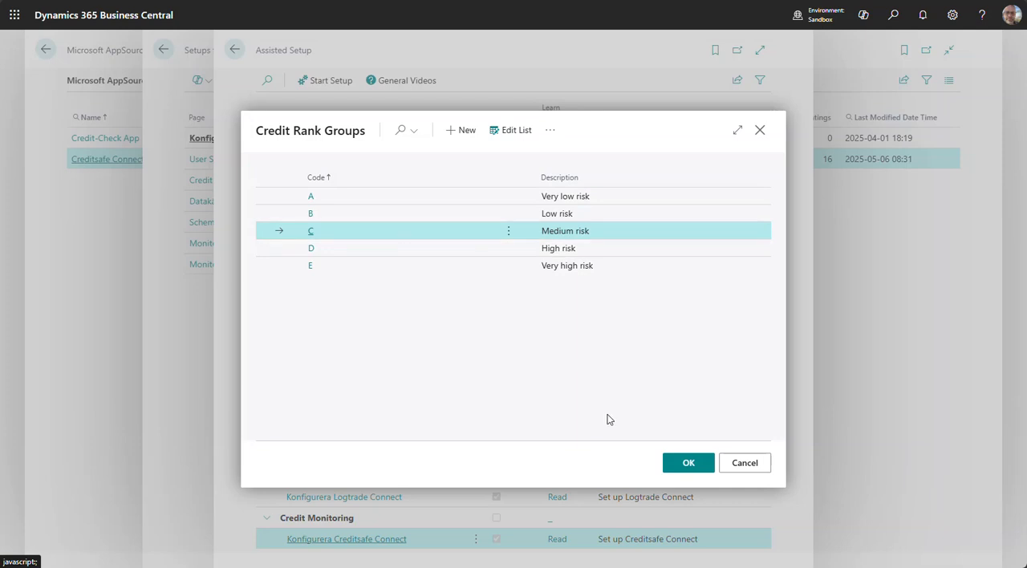
click(687, 463)
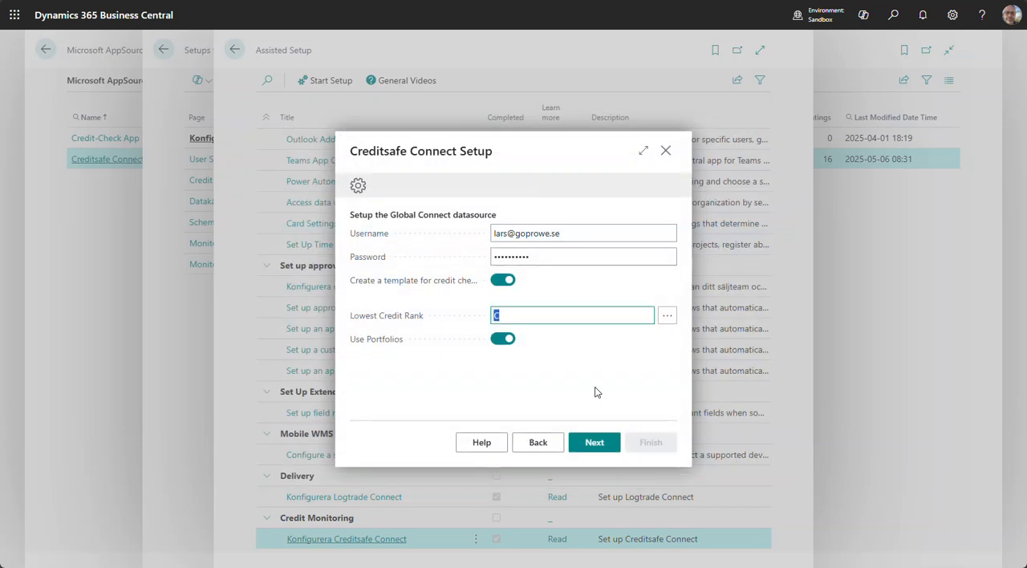
click(545, 316)
mouse_move(363, 347)
click(594, 448)
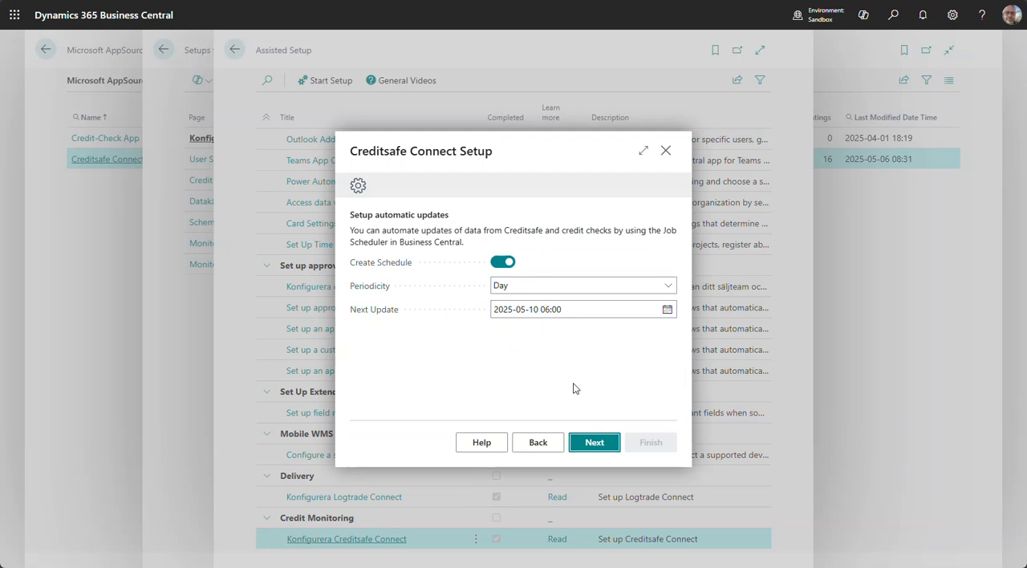
click(545, 312)
click(595, 443)
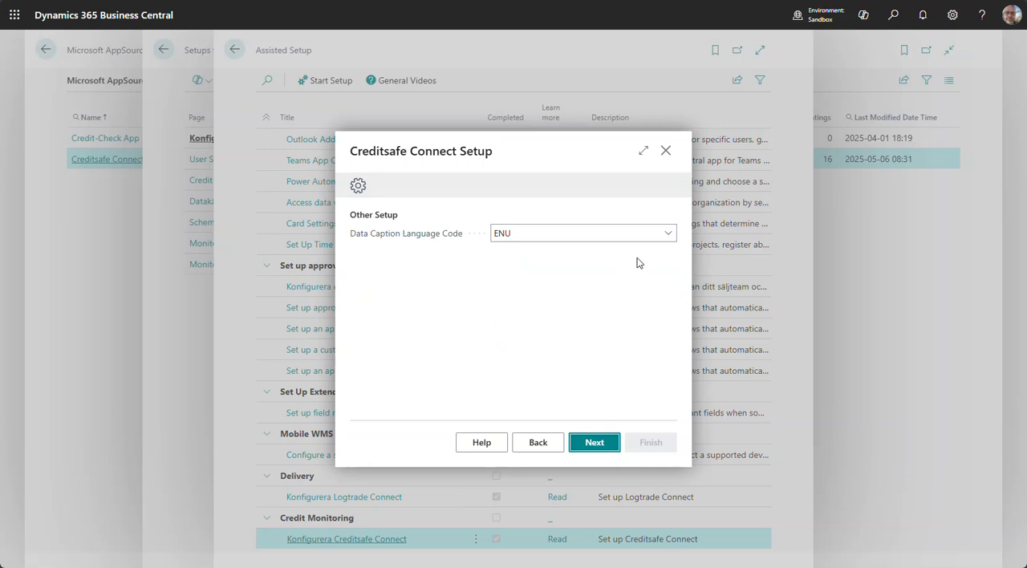
Keep ENU as the data caption language code and finish the Creditsafe Connect setup with the manual setup list set to open
click(667, 237)
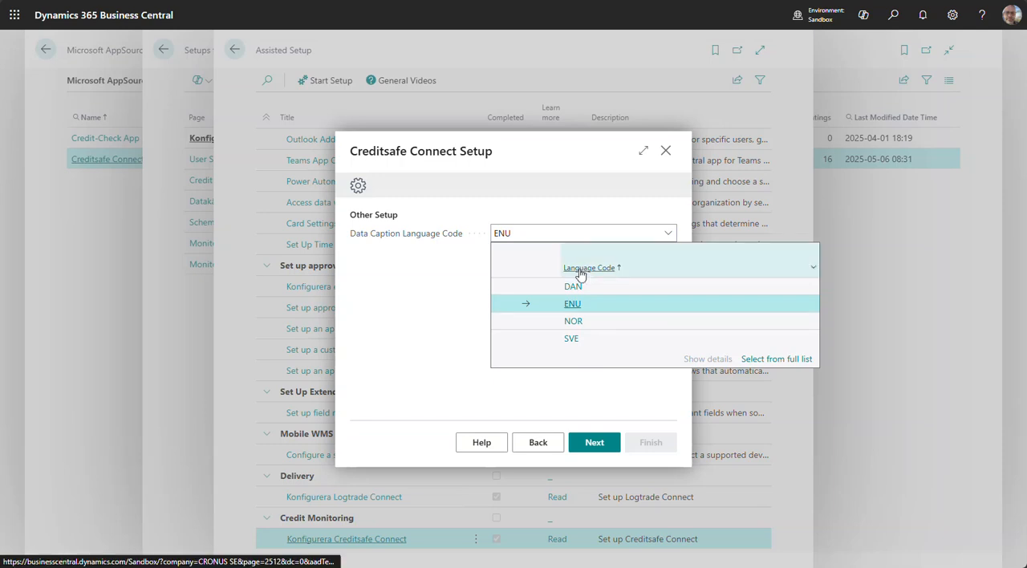
click(633, 306)
click(594, 443)
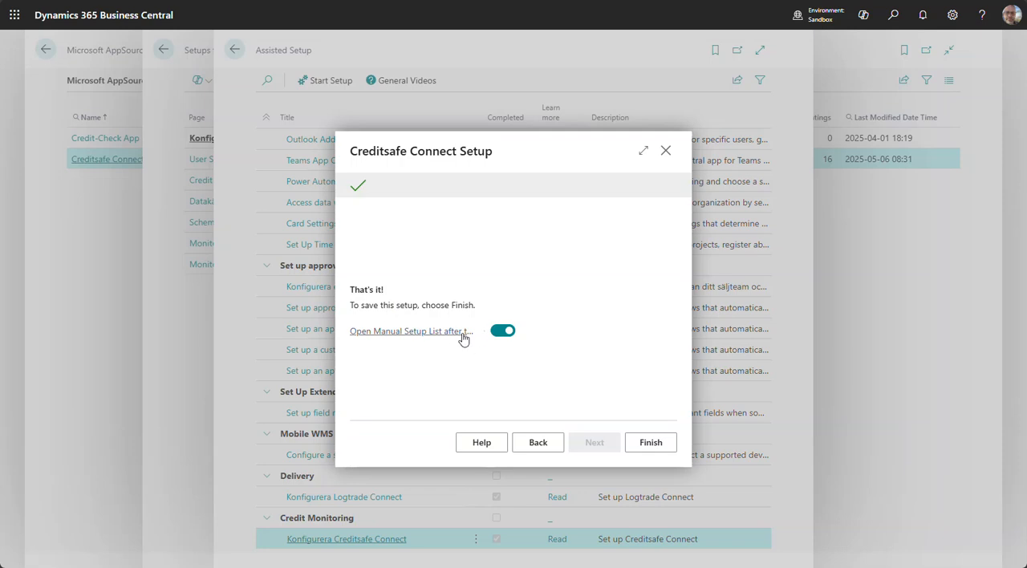
mouse_move(463, 338)
click(652, 443)
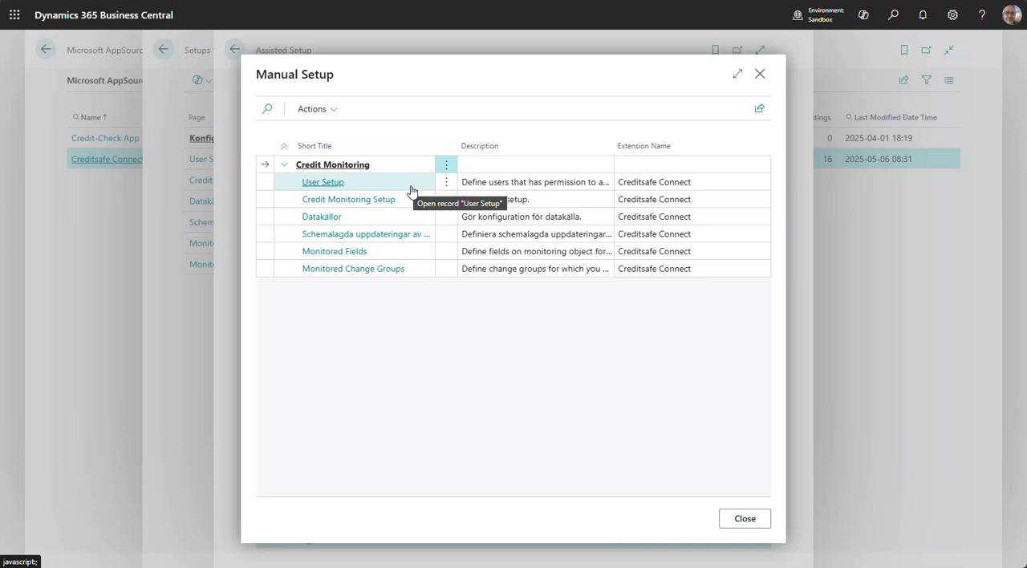
Find and open the Search in Creditsafe page
click(893, 16)
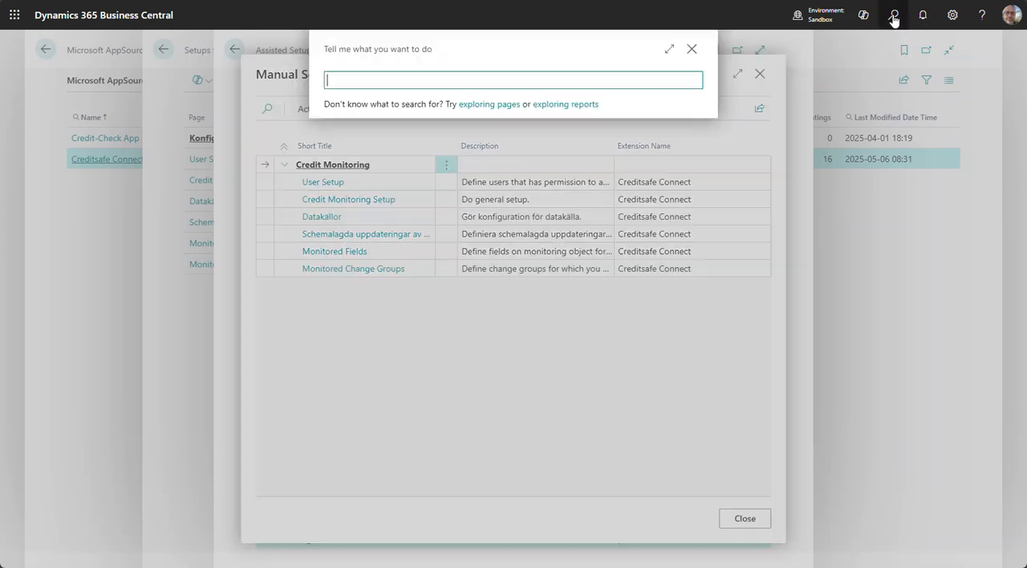
text(search)
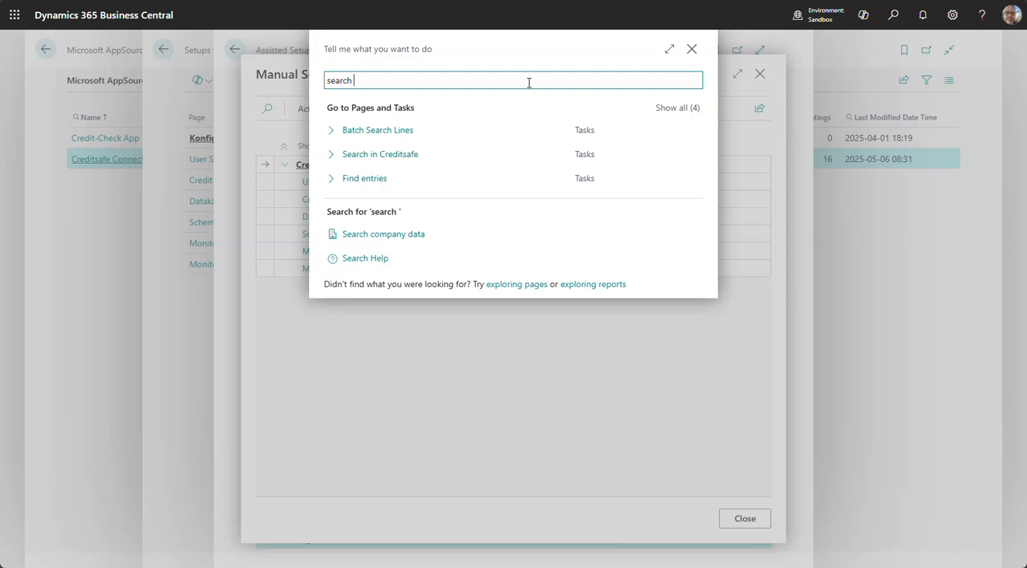
click(374, 160)
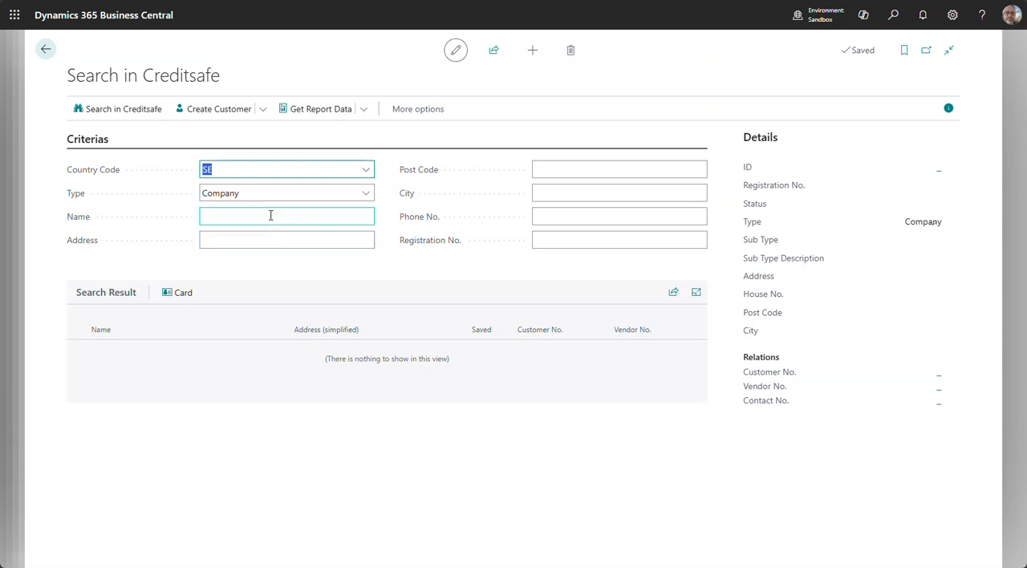
Search for a Swedish company by its registration number and select Goprowe AB in the results
click(564, 241)
key(Tab)
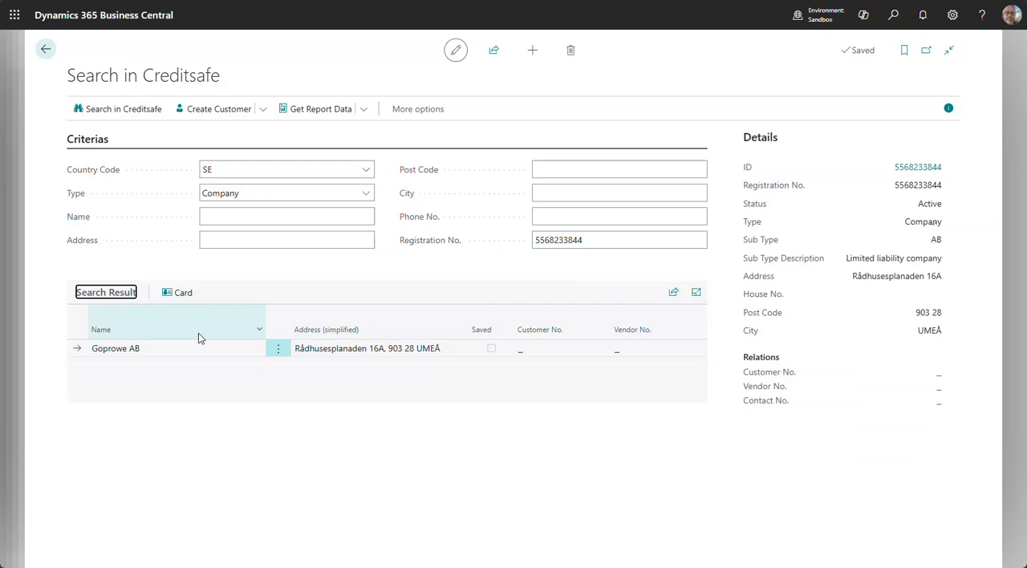
click(156, 352)
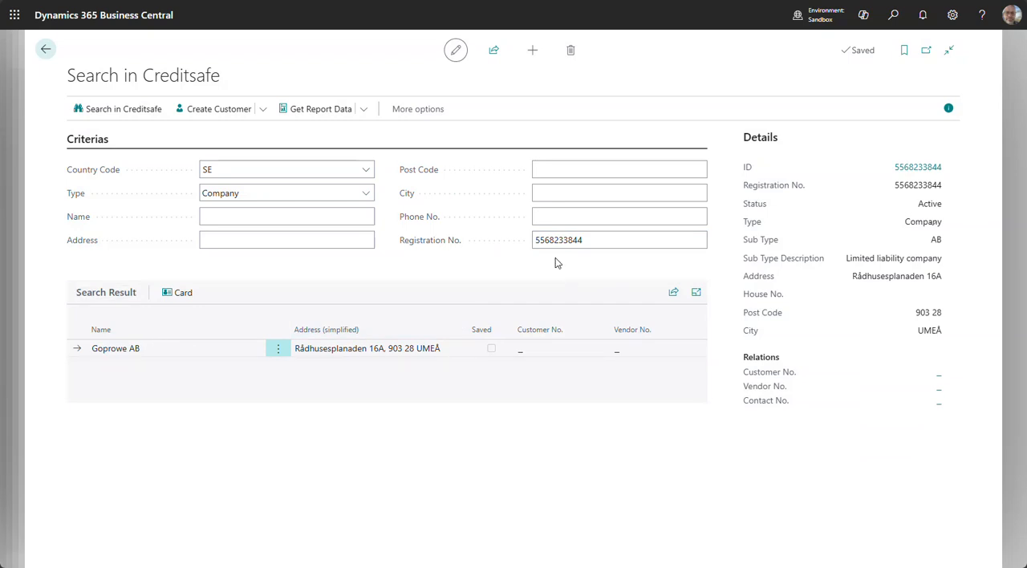
Clear the registration number criterion and enter måleri as the company name
drag(594, 240, 502, 240)
key(BackSpace)
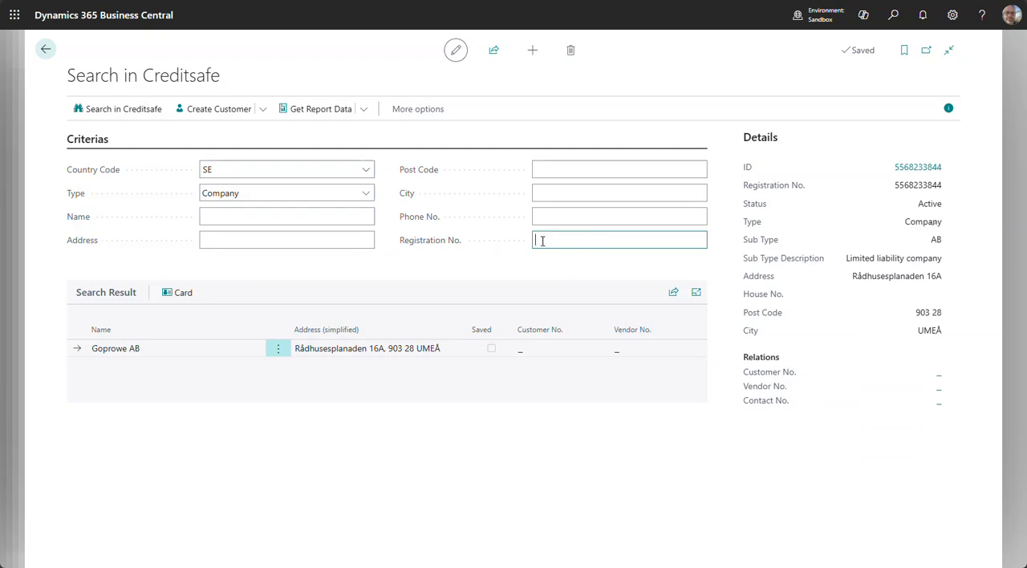
click(283, 218)
text(målen)
key(Tab)
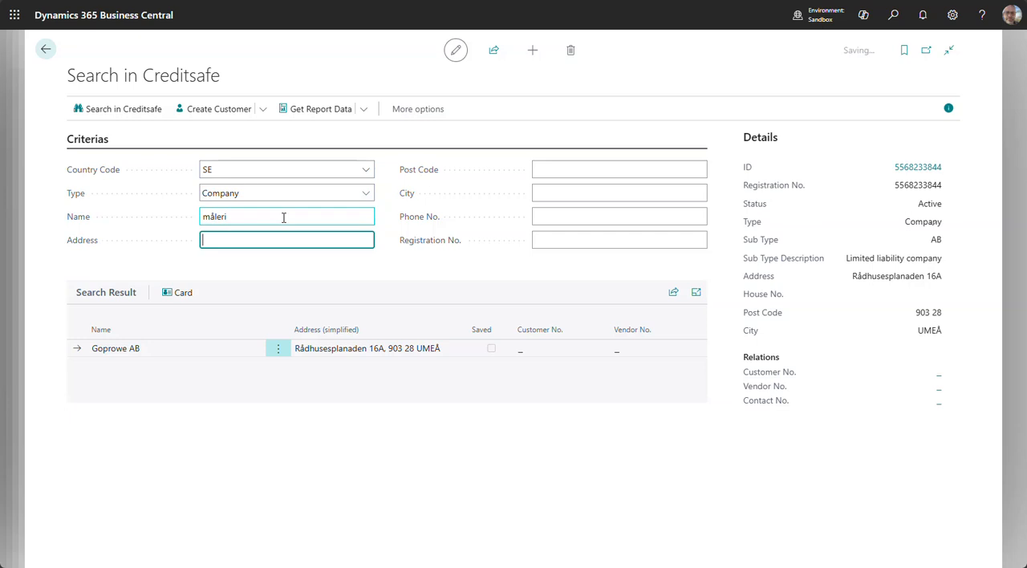
Search Creditsafe for companies with country code NO, the name construction and the city oslo
key(shift+Tab)
text(cons)
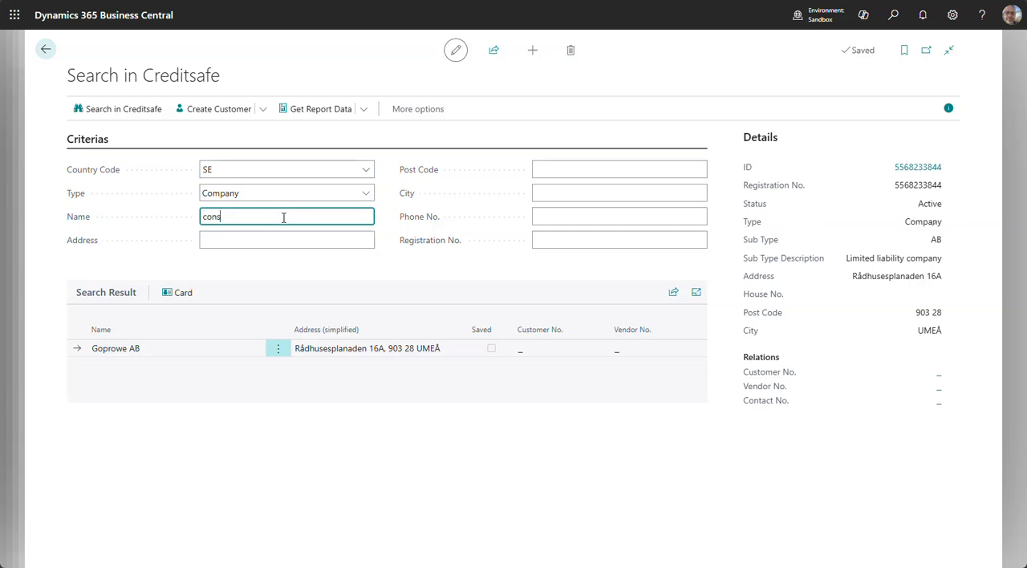
text(truction)
key(shift+Tab)
key(shift+Tab)
text(NO)
key(Tab)
key(Tab)
key(Tab)
key(Tab)
key(Tab)
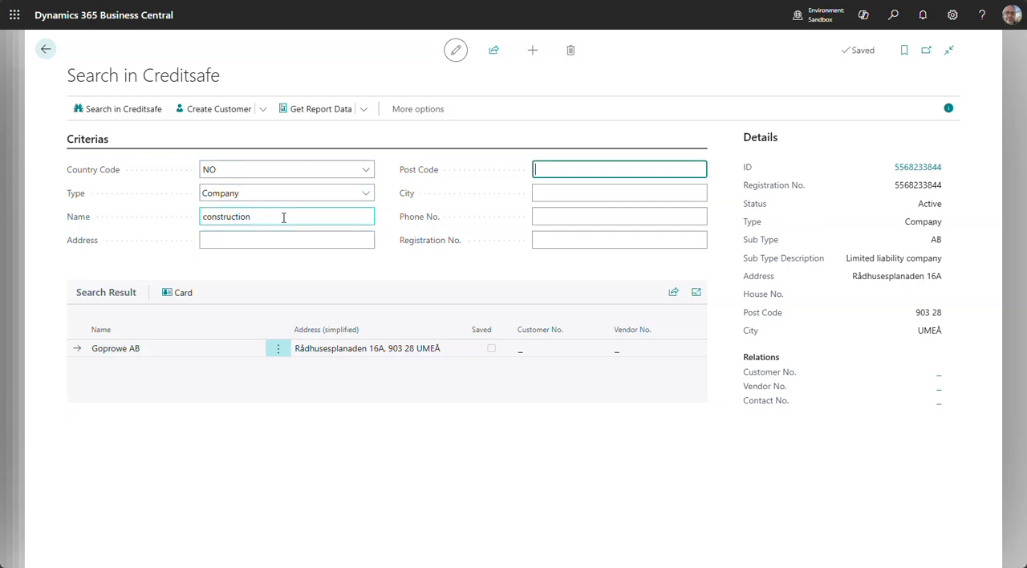
text(oslo)
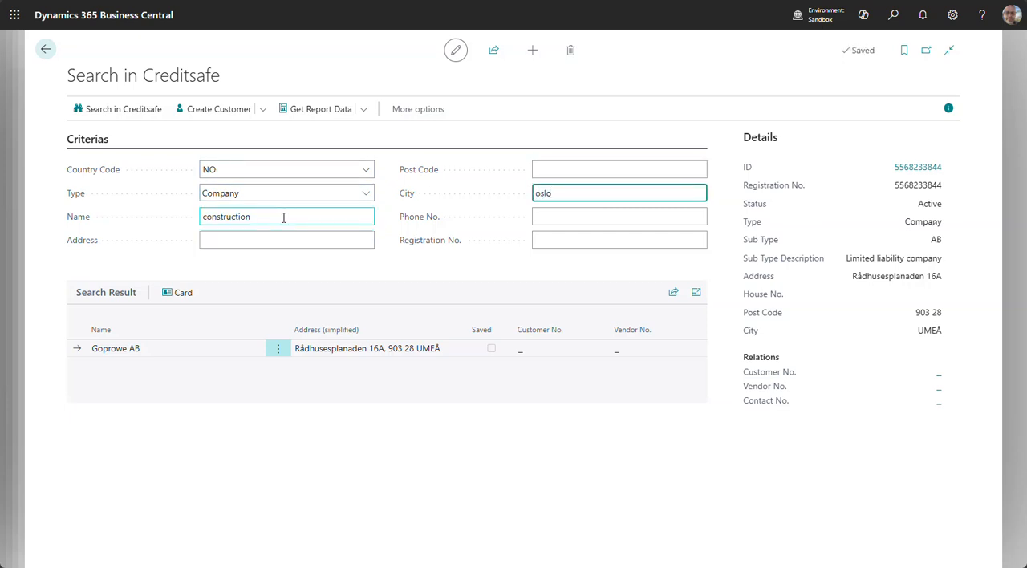
click(142, 108)
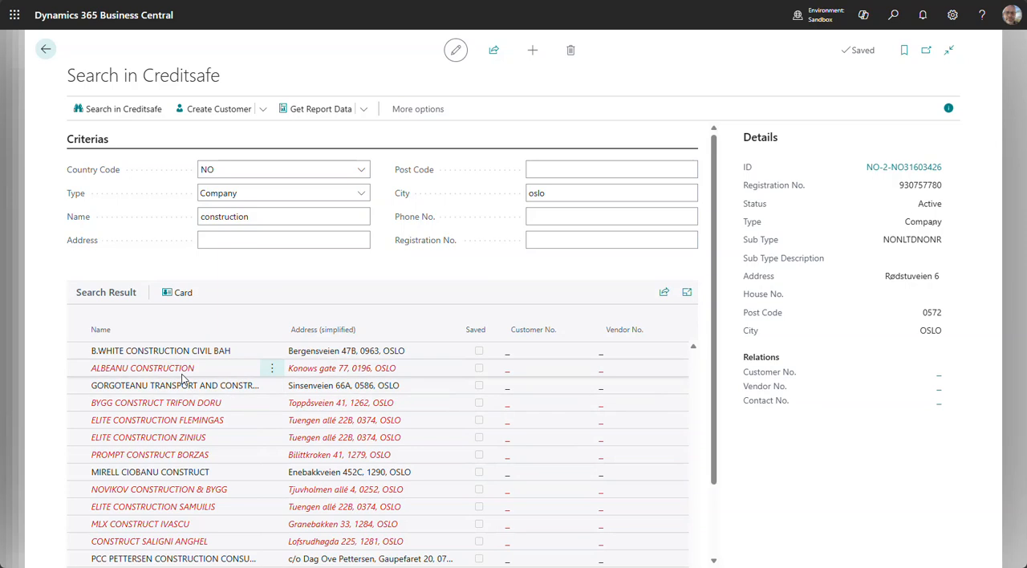
View the details of the second and first companies in the search results and browse the rest of the list
click(181, 373)
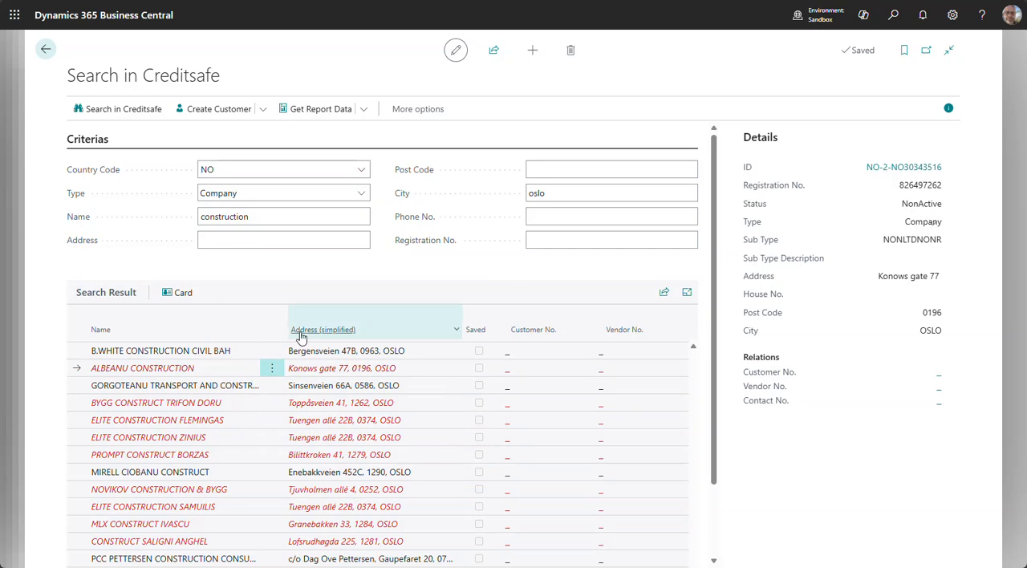
click(174, 353)
scroll(212, 434, down, 2)
scroll(213, 434, up, 10)
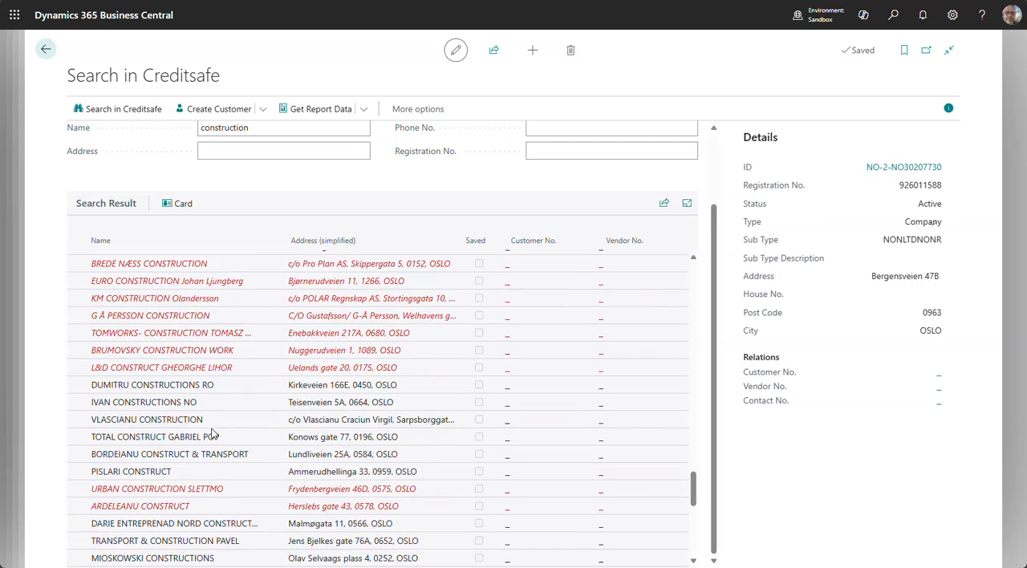
scroll(212, 434, up, 10)
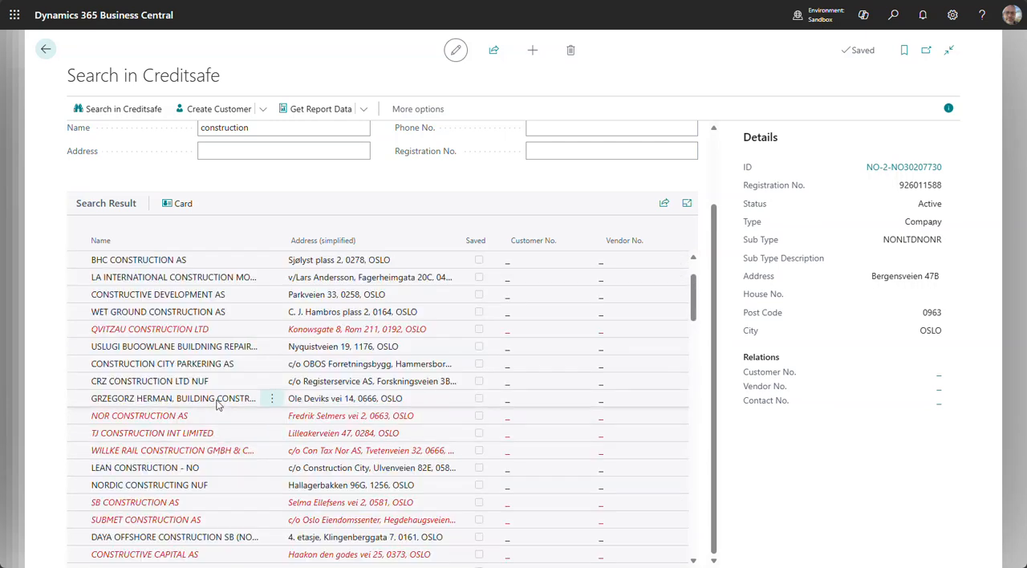